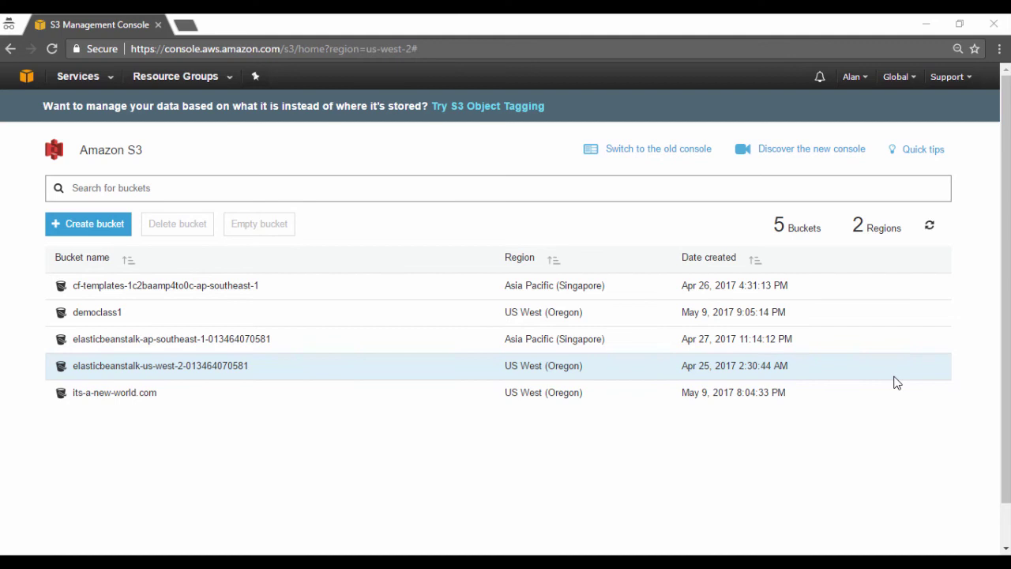
# Open the its-a-new-world.com bucket and view its static website hosting settings with the endpoint and index document.
pyautogui.click(398, 402)
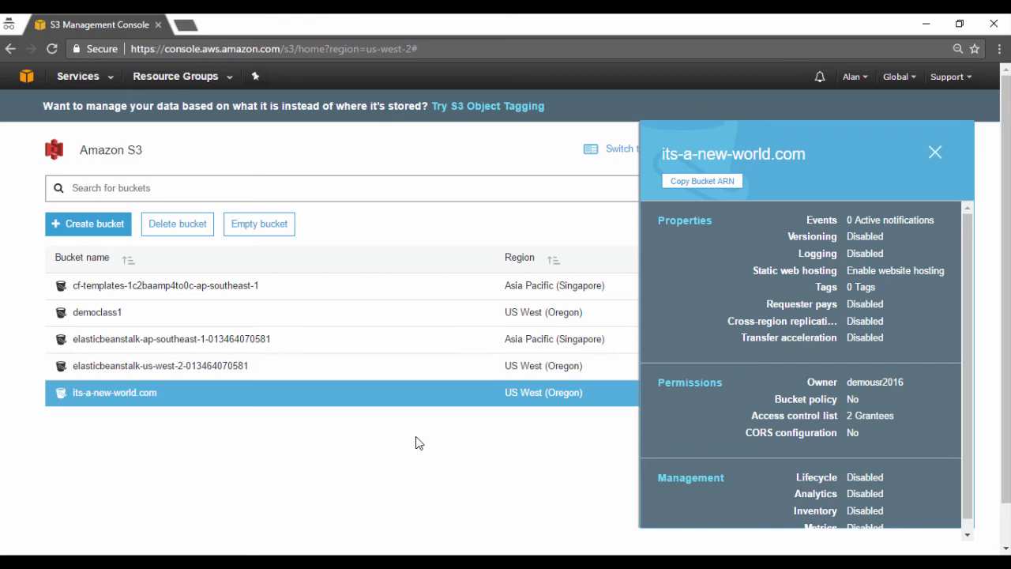
pyautogui.click(144, 392)
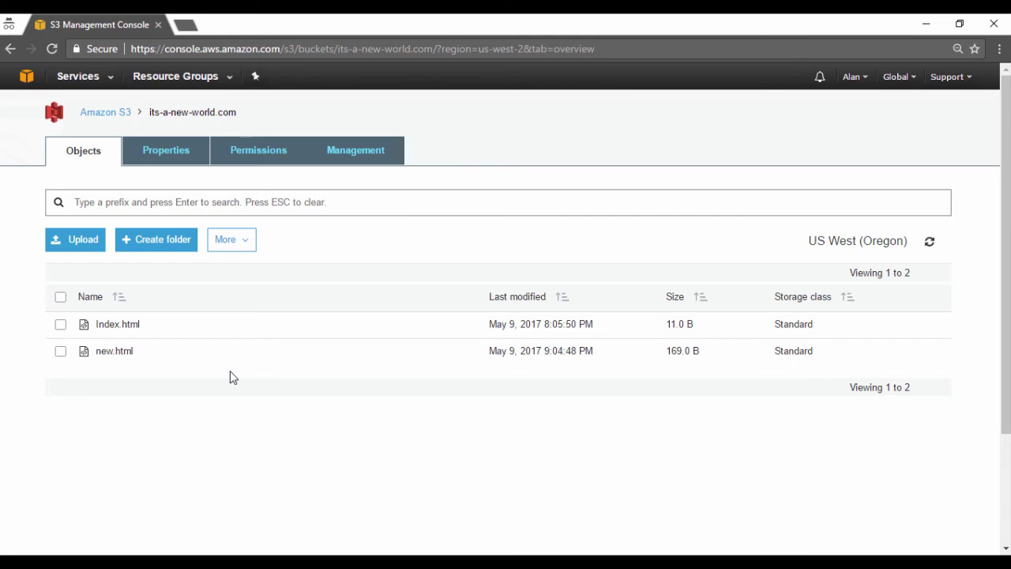
pyautogui.click(166, 159)
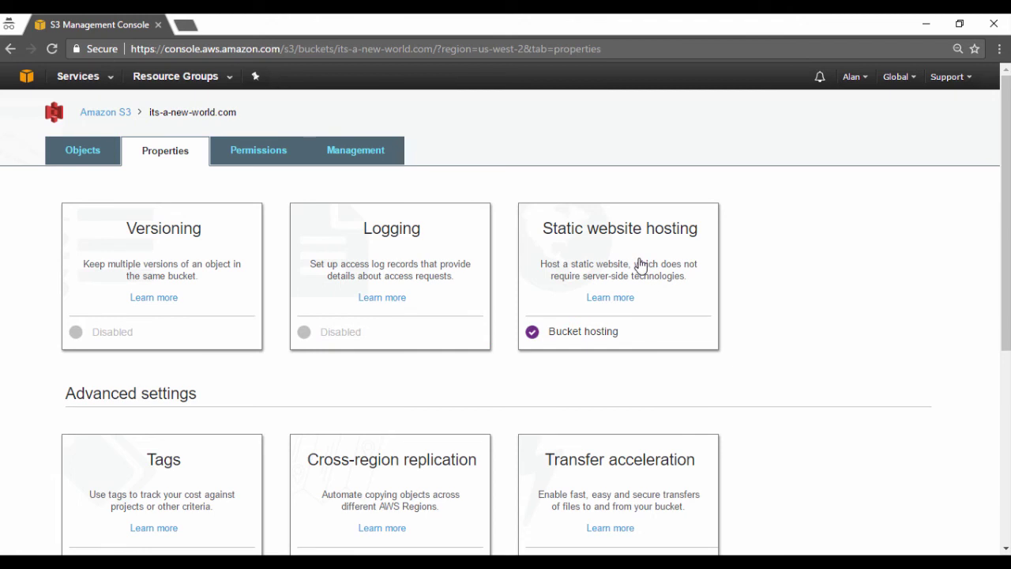
pyautogui.click(640, 264)
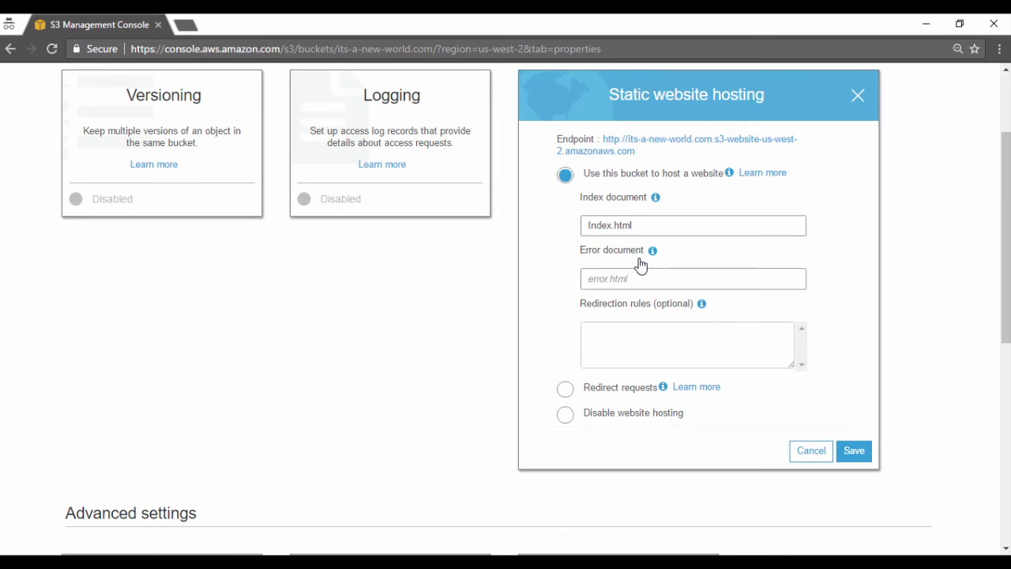
pyautogui.scroll(1, 641, 261)
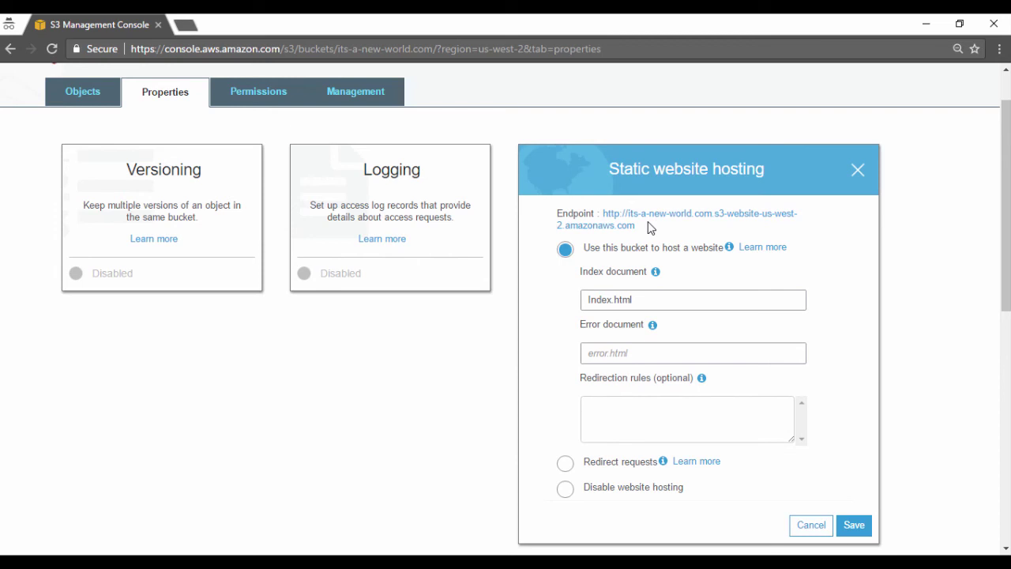
# Go to the Route 53 service and open the record sets of the its-a-new-world.com hosted zone.
pyautogui.scroll(2, 647, 227)
pyautogui.click(27, 79)
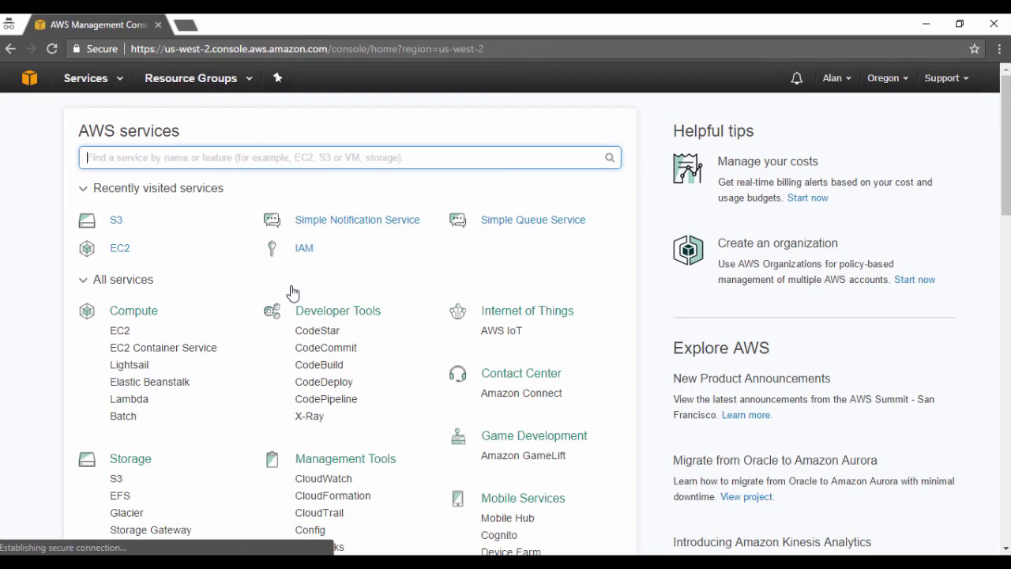
pyautogui.scroll(-4, 391, 318)
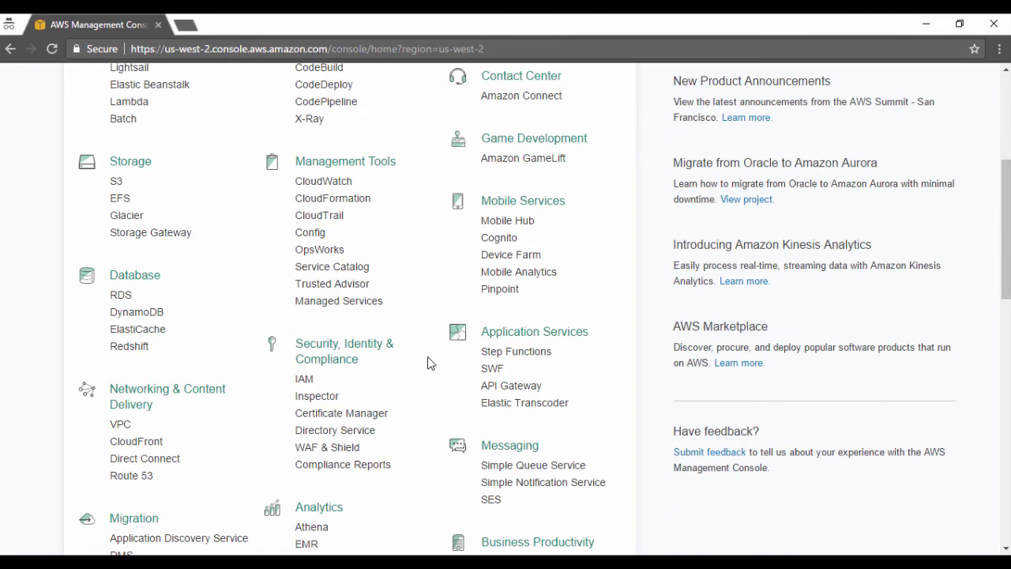
pyautogui.scroll(-1, 429, 363)
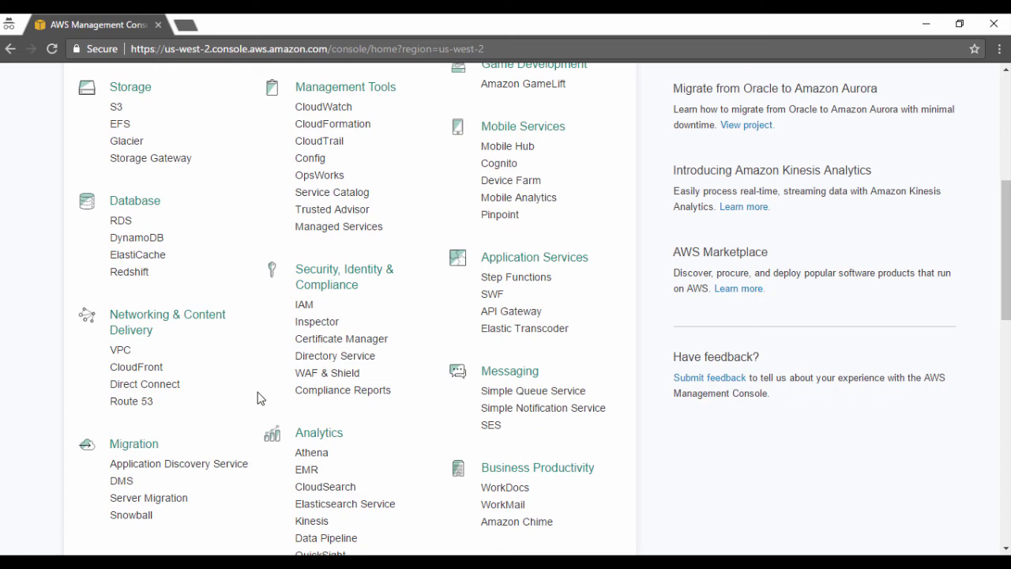
pyautogui.click(136, 402)
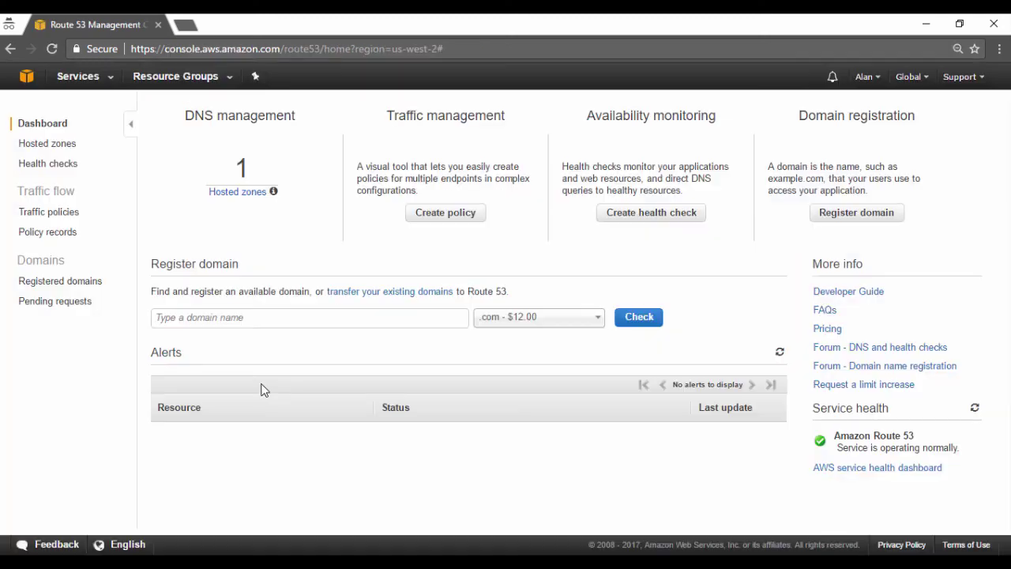
pyautogui.click(255, 199)
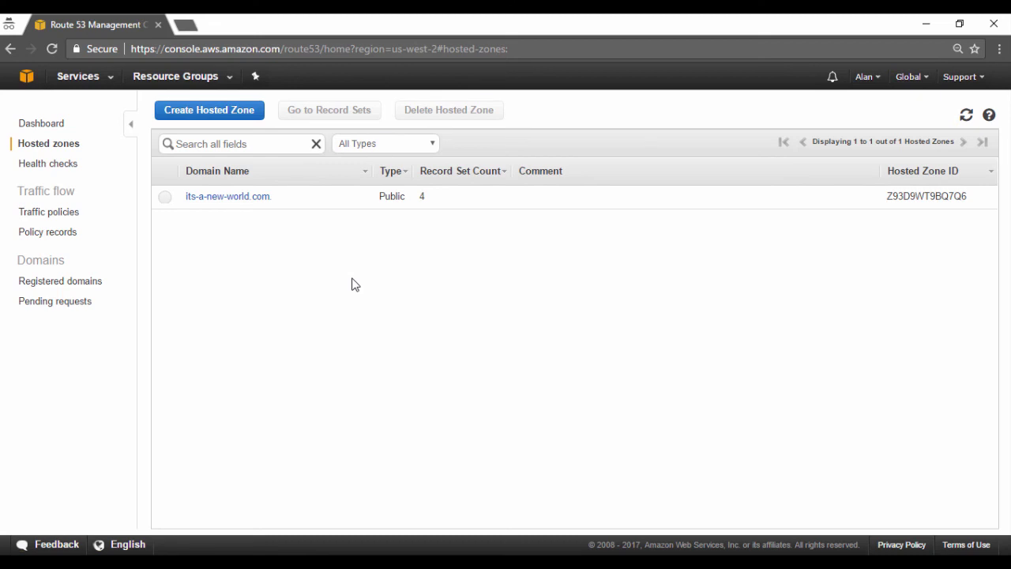
pyautogui.click(246, 204)
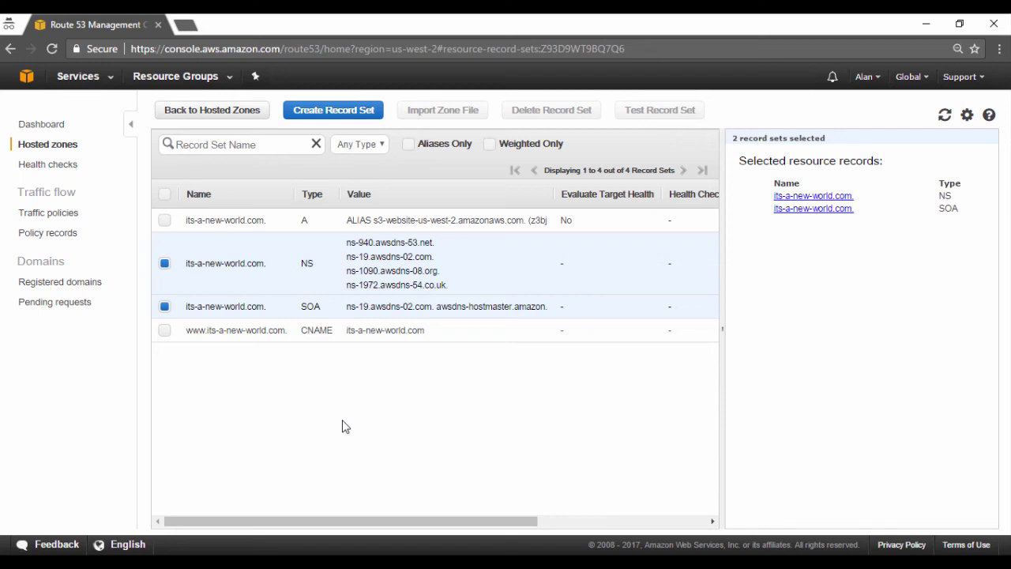
# Deselect the NS and SOA records and display the details of the its-a-new-world.com A record.
pyautogui.click(164, 263)
pyautogui.click(165, 306)
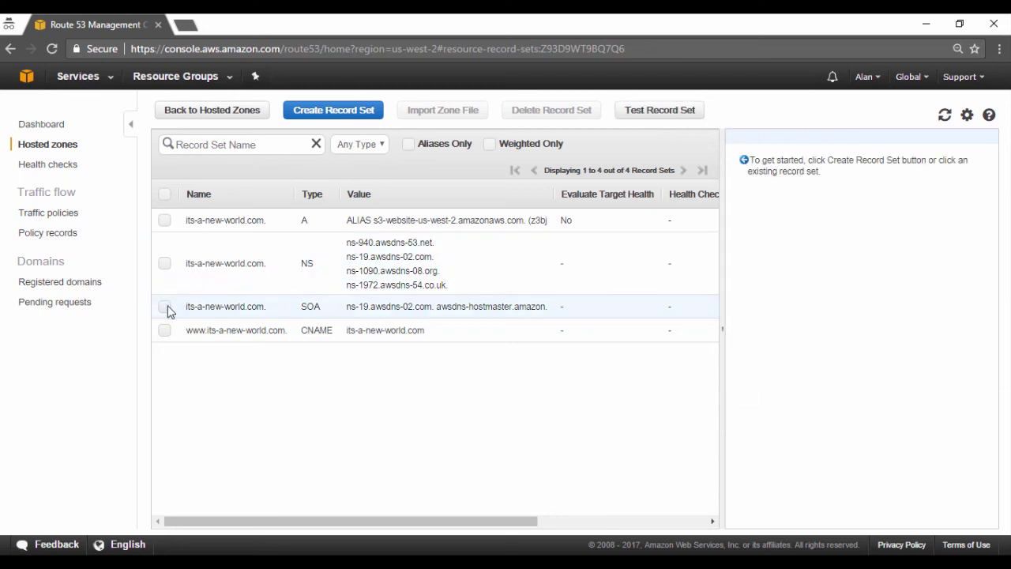
pyautogui.click(165, 221)
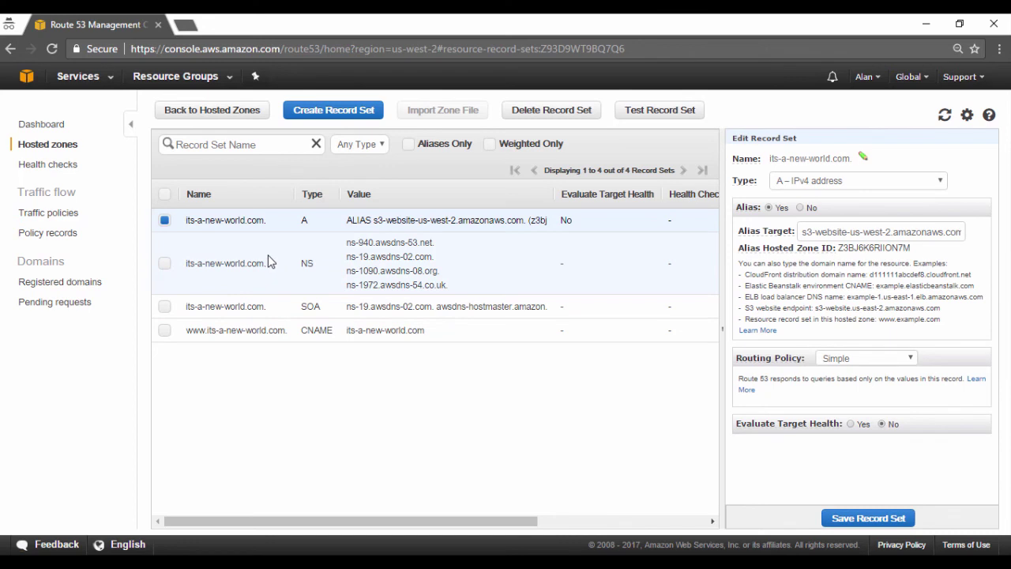
# Fill in a new alias A record targeting the S3 website endpoint its-a-new-world.com (s3-website-us-west-2), and return to the existing A record without creating it.
pyautogui.click(365, 119)
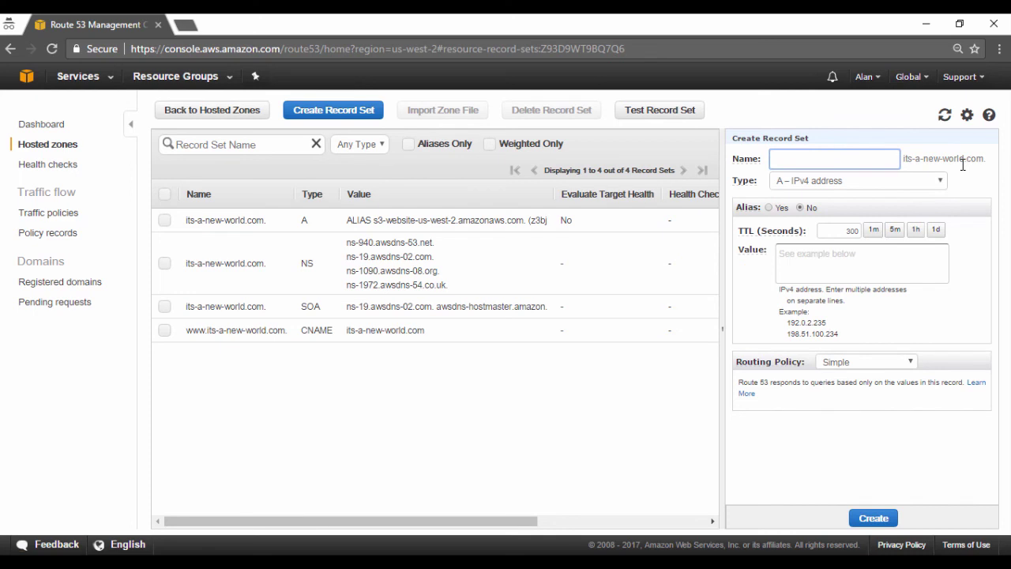
pyautogui.click(770, 207)
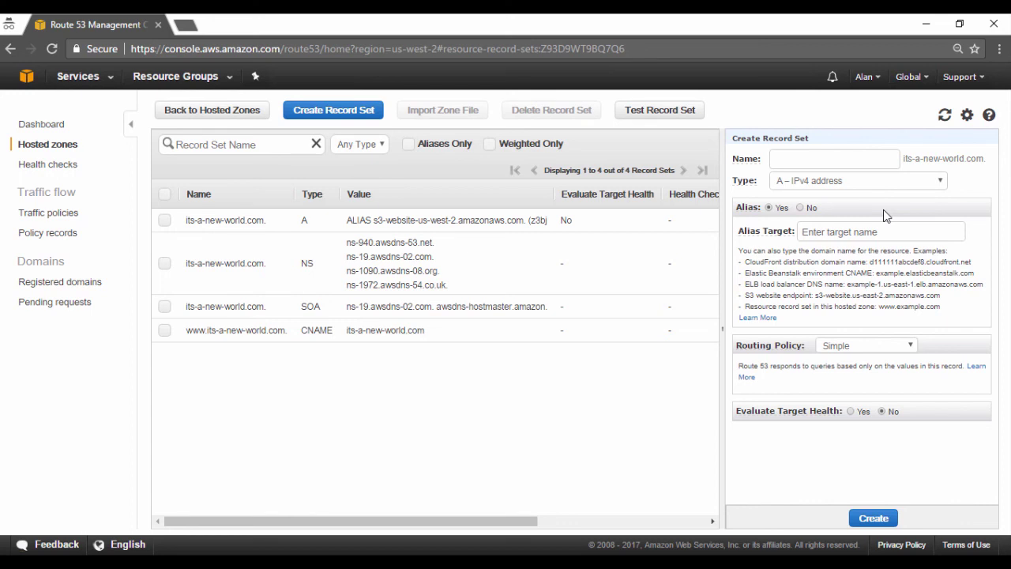
pyautogui.click(915, 230)
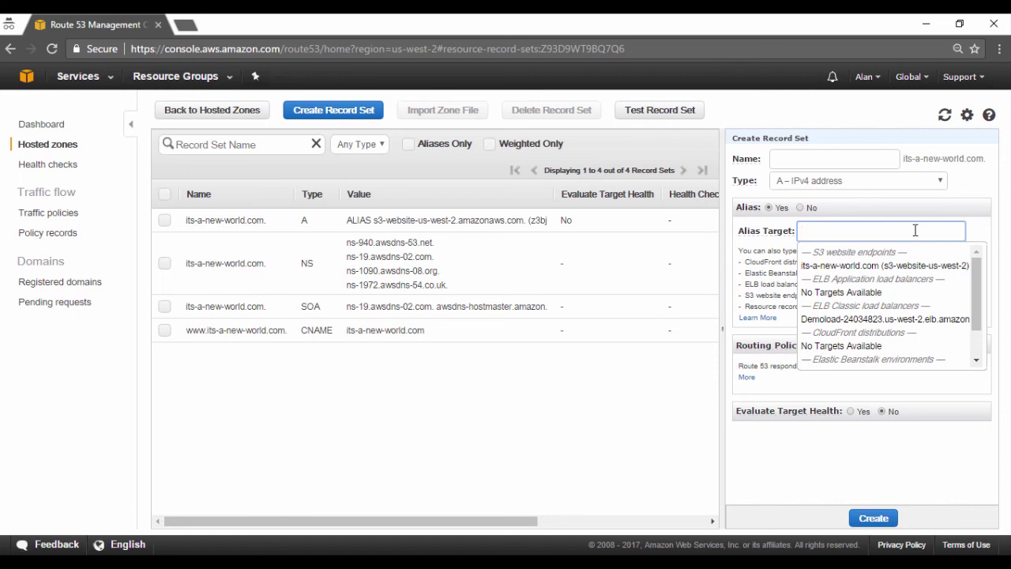
pyautogui.scroll(-1, 974, 289)
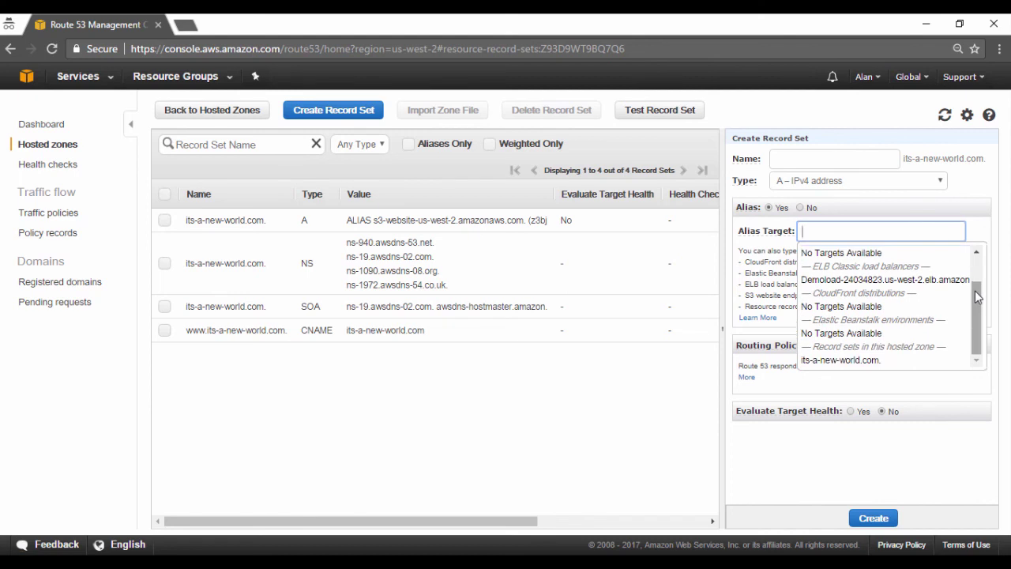
pyautogui.scroll(1, 977, 296)
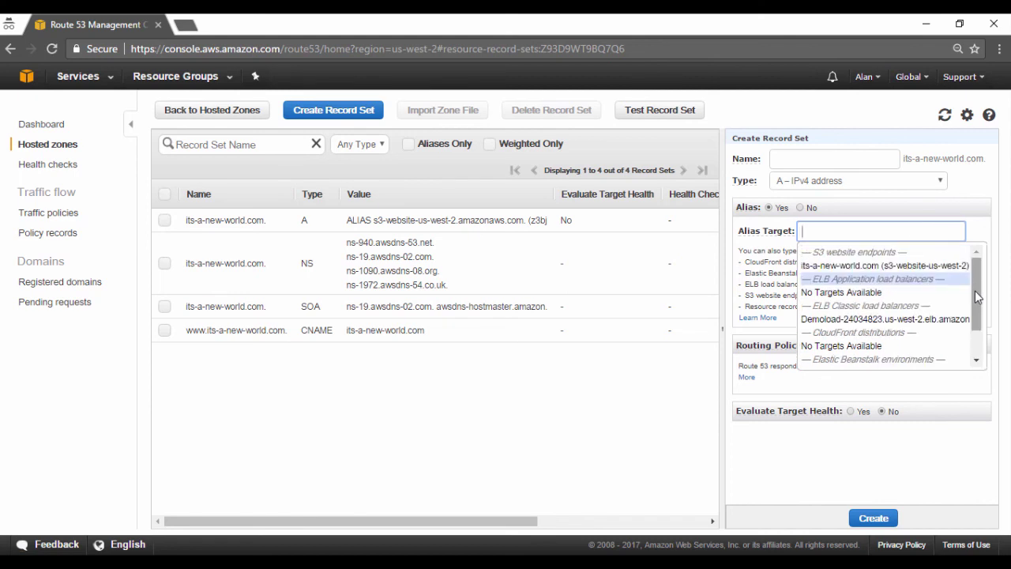
pyautogui.click(925, 267)
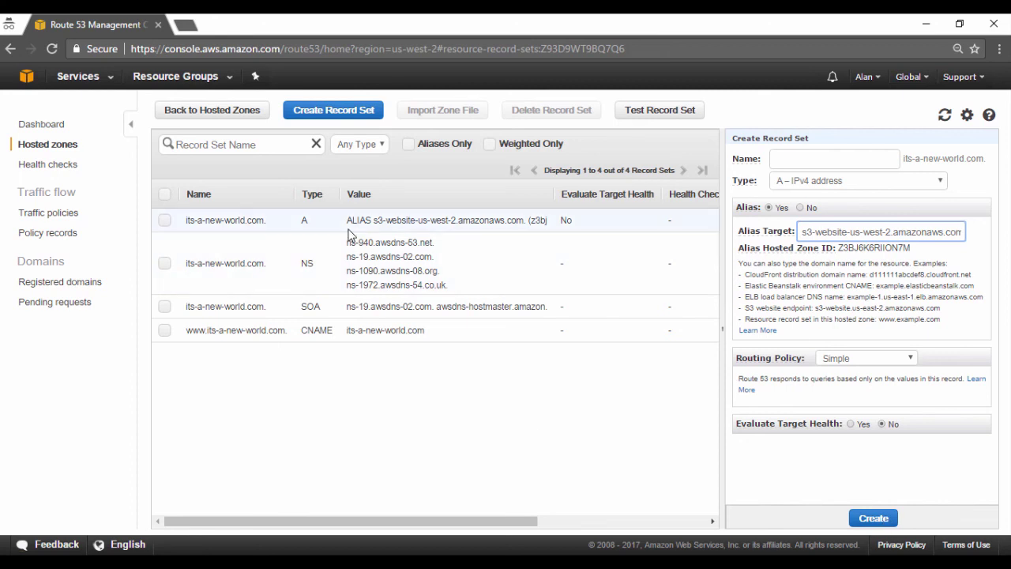
pyautogui.click(164, 221)
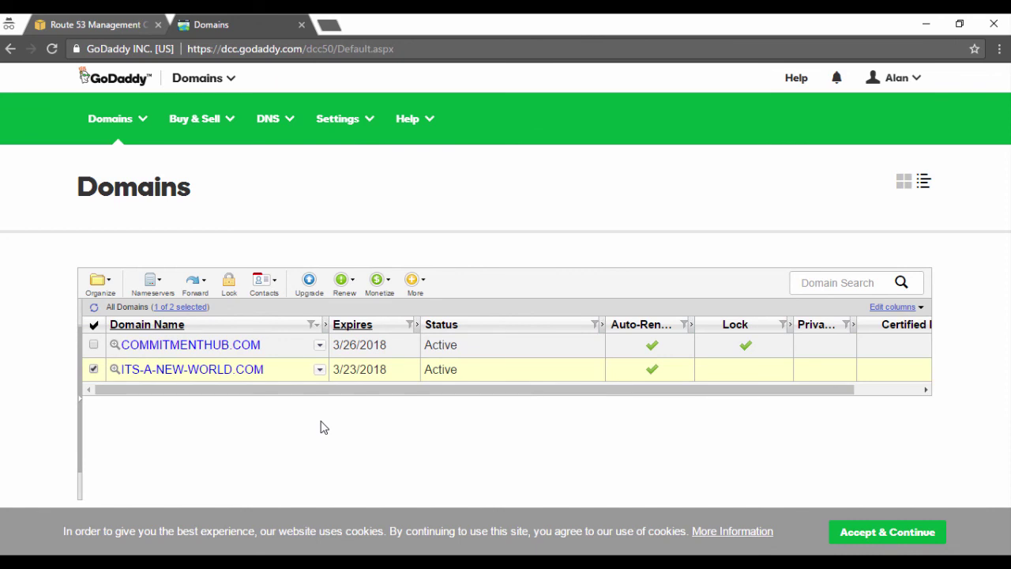
# In GoDaddy, open the nameserver settings for the selected ITS-A-NEW-WORLD.COM domain.
pyautogui.click(159, 283)
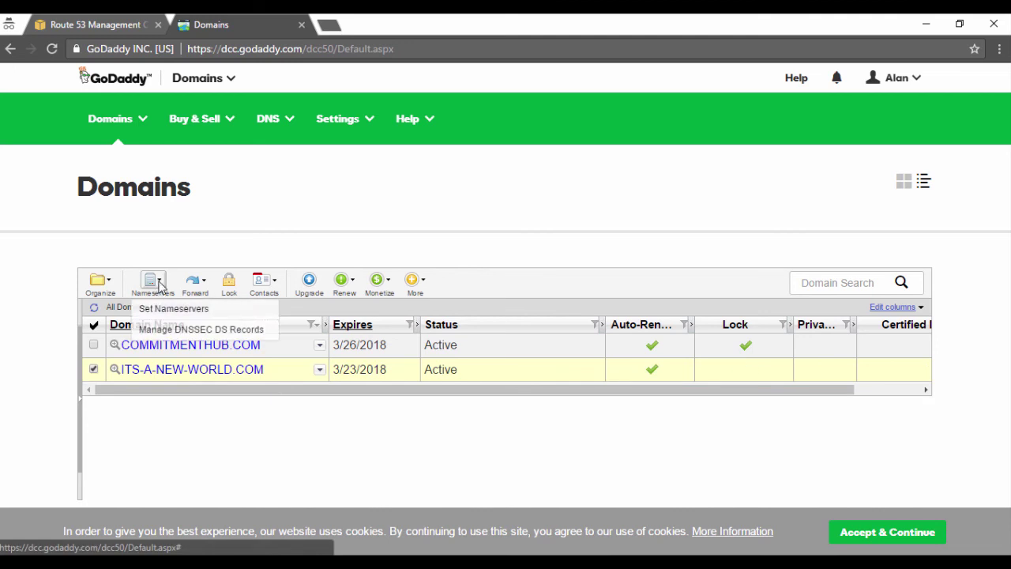
pyautogui.click(163, 286)
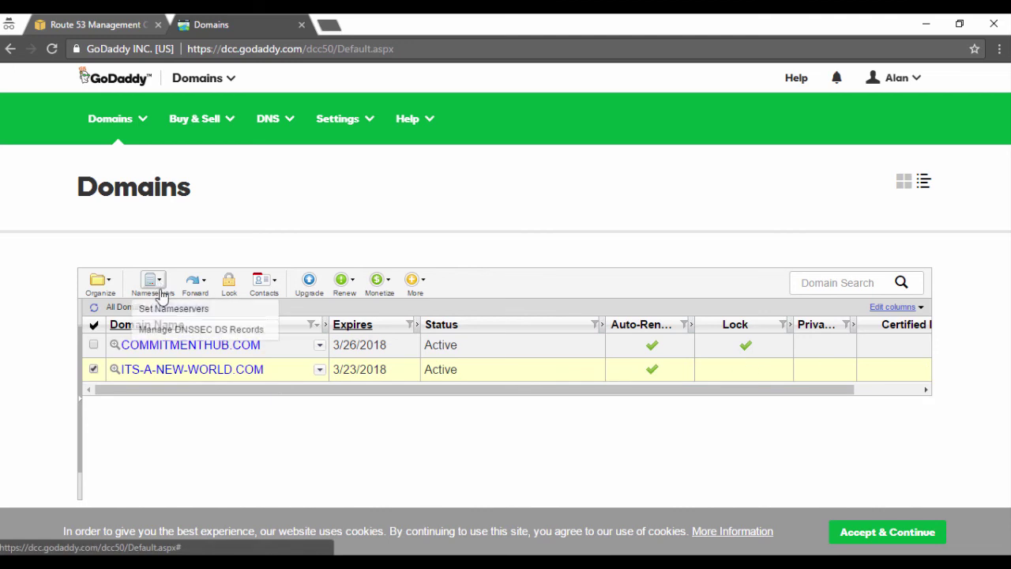
pyautogui.click(172, 312)
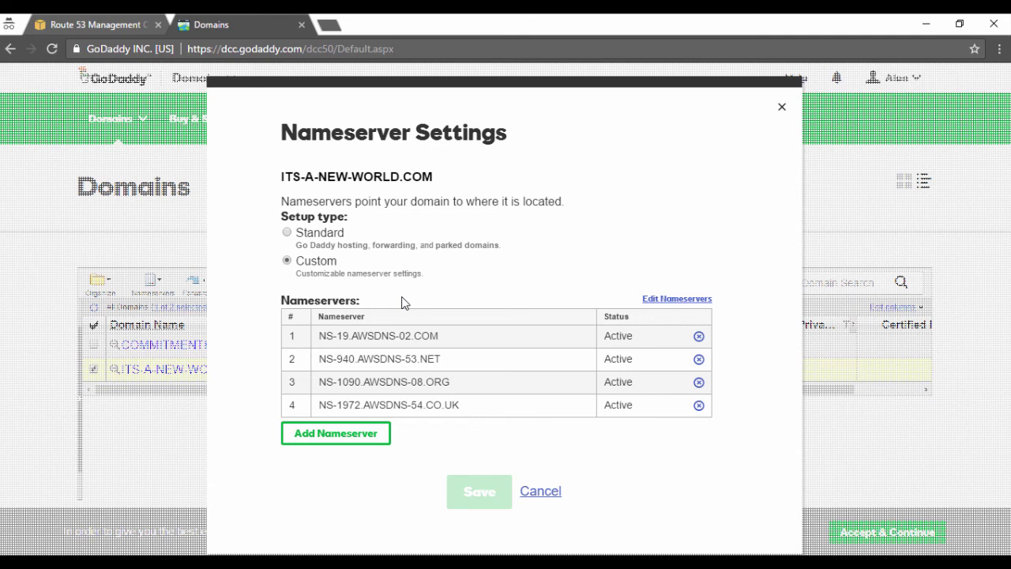
# Compare the NS record's name servers in Route 53 with GoDaddy's nameserver settings, and close those settings unchanged.
pyautogui.click(101, 25)
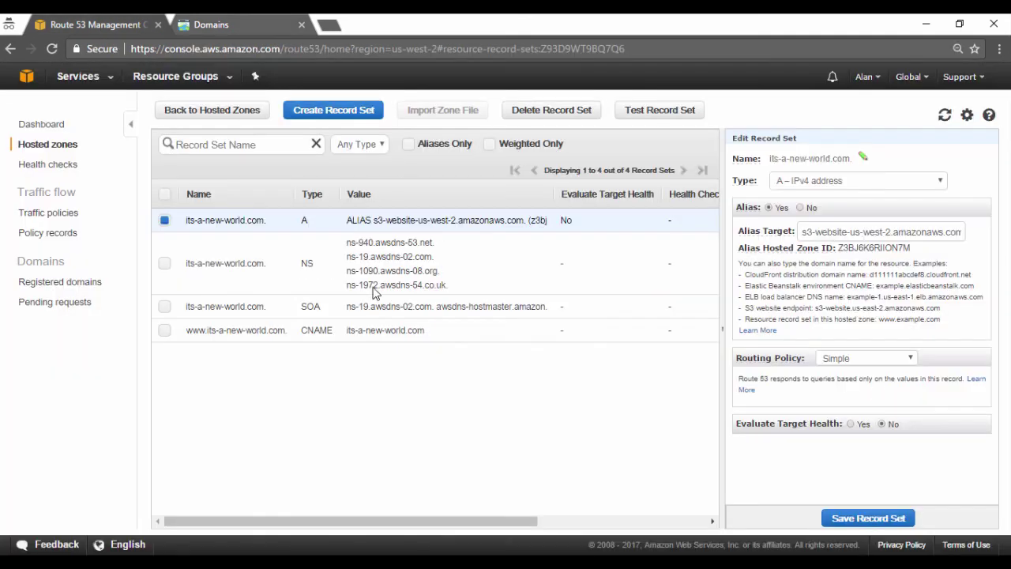
pyautogui.click(165, 222)
pyautogui.click(166, 262)
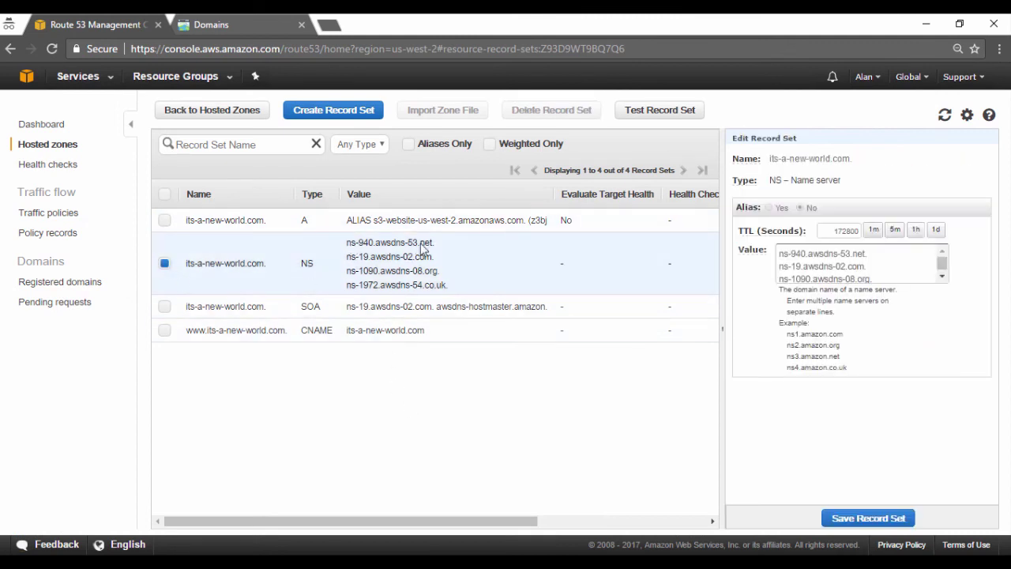
pyautogui.click(237, 22)
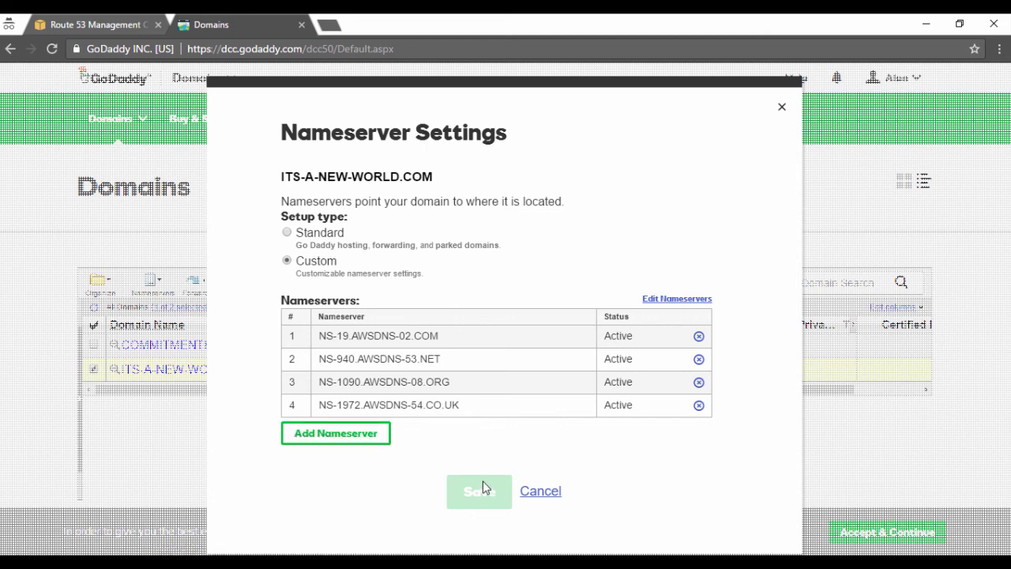
pyautogui.click(781, 109)
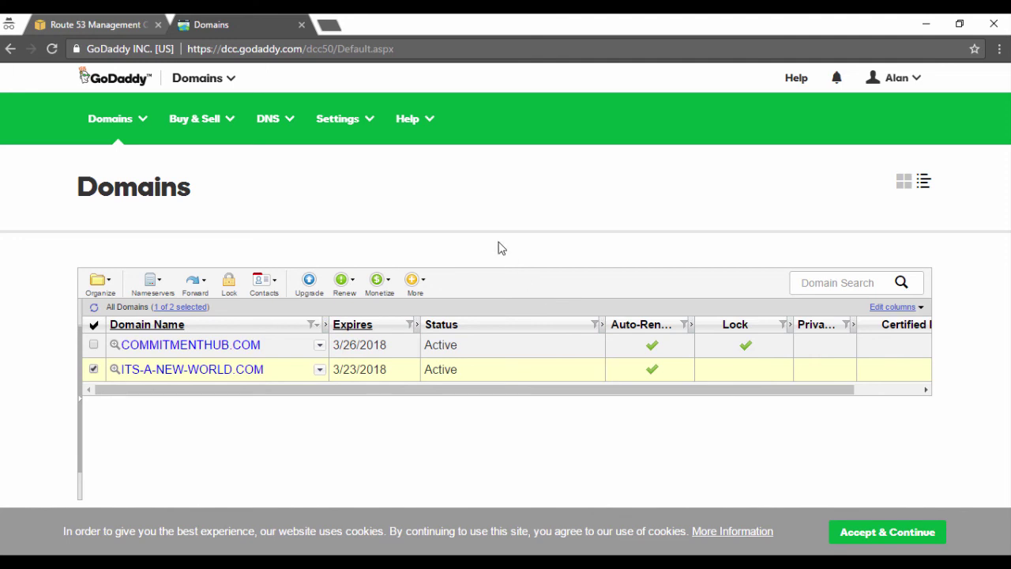
# Load its-a-new-world.com in a new browser tab to test the site, and close that tab.
pyautogui.click(329, 24)
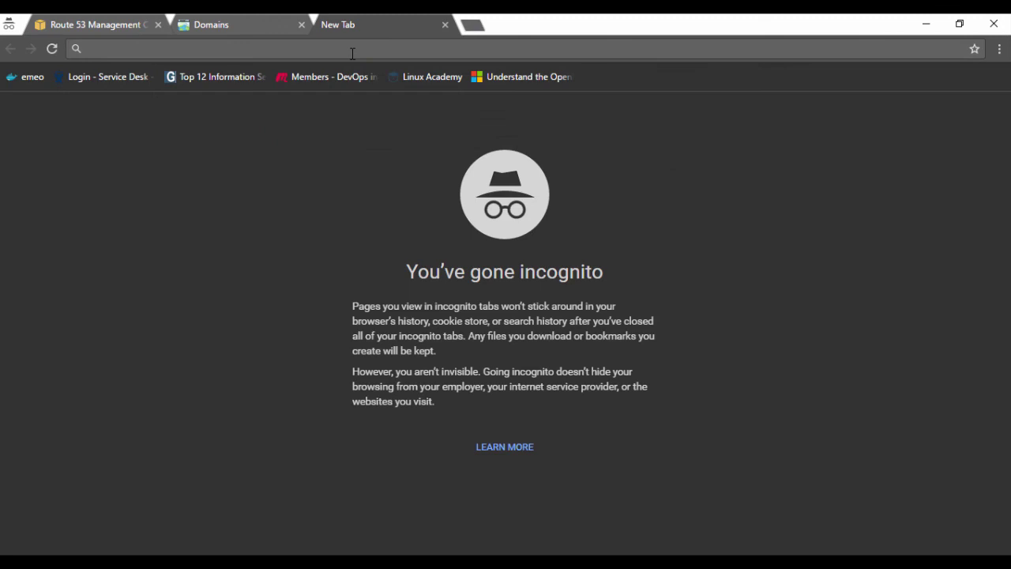
pyautogui.write('its-a-new-world.com')
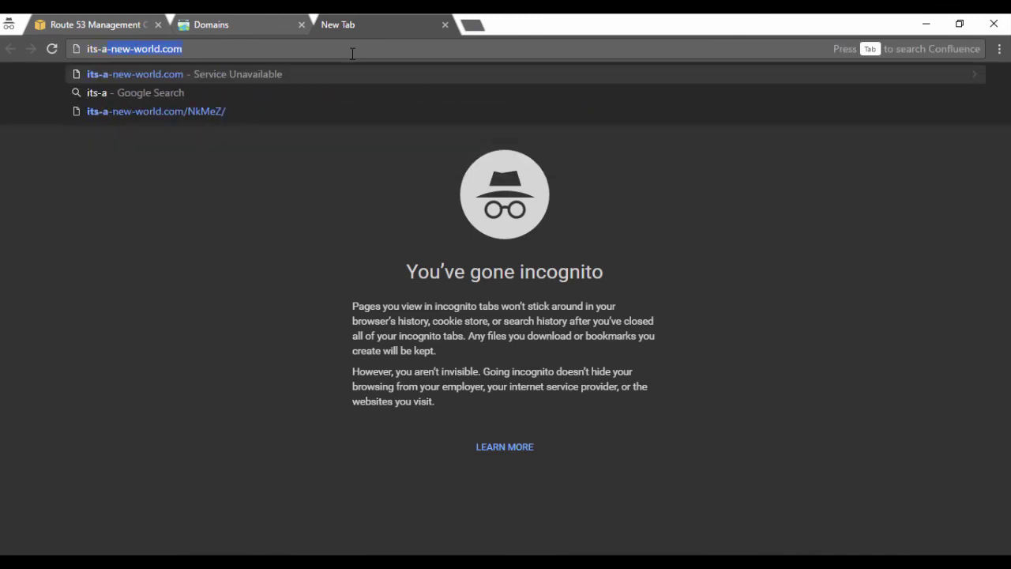
pyautogui.press('Return')
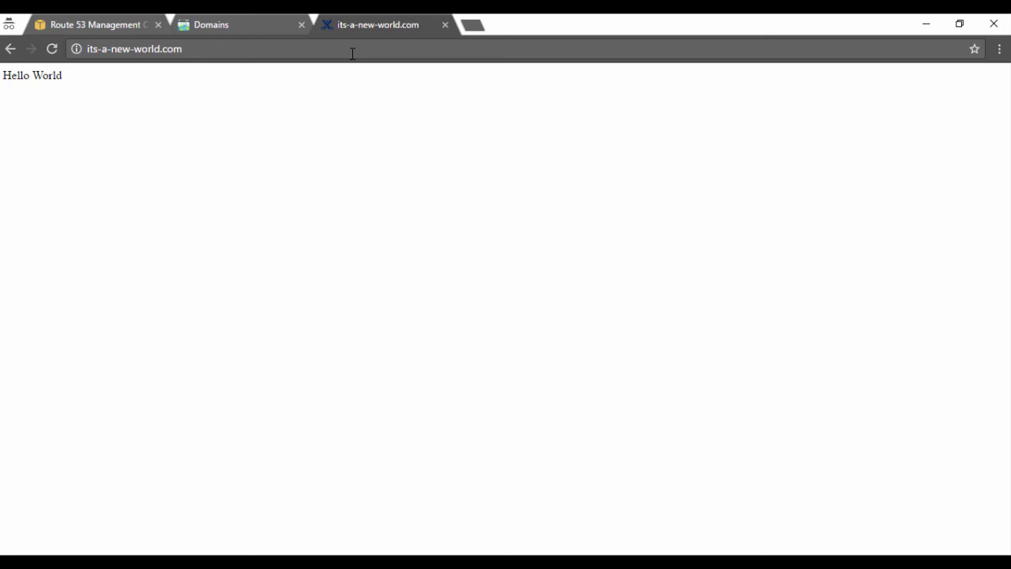
pyautogui.hotkey('ctrl', 'w')
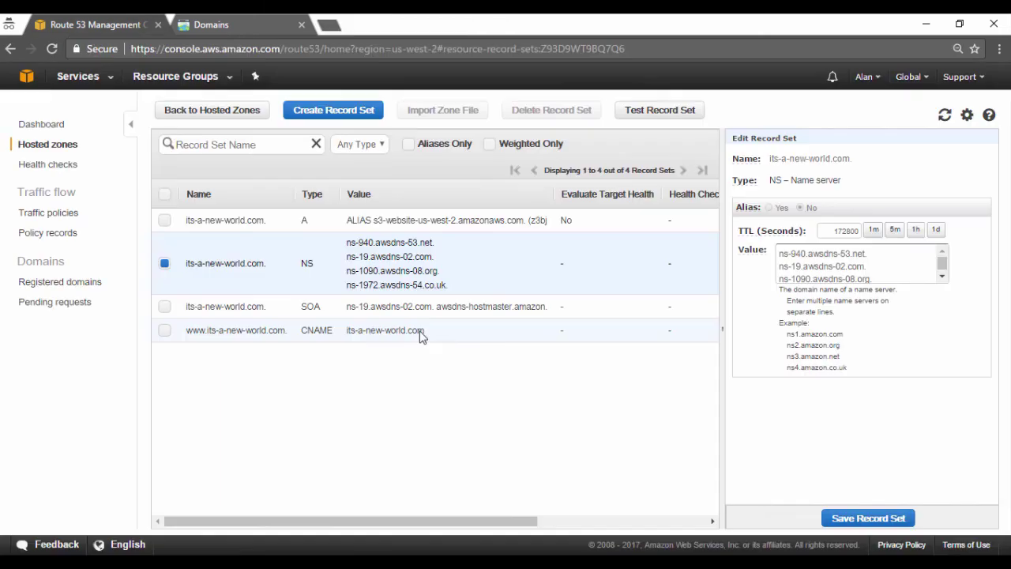
pyautogui.click(254, 335)
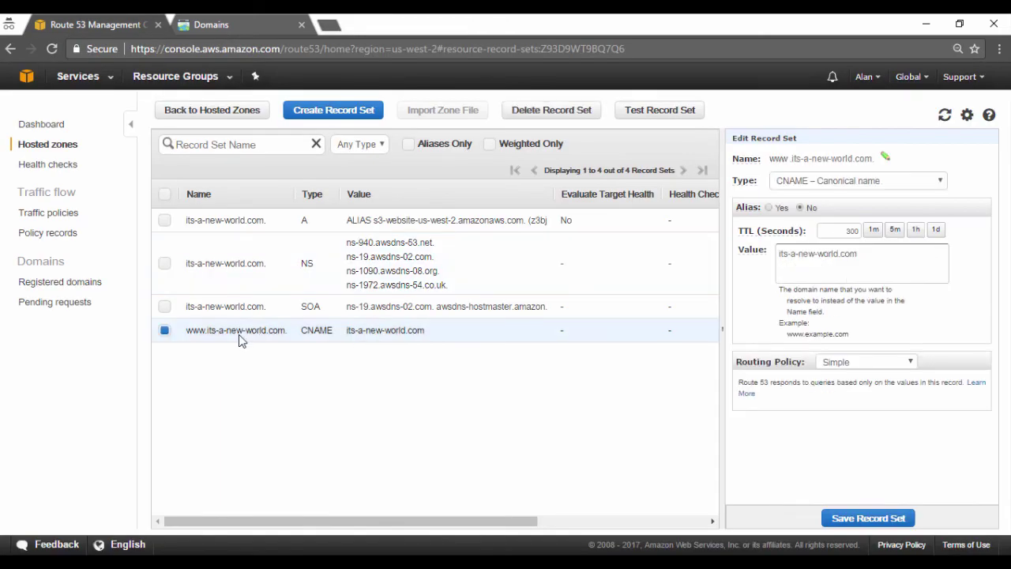